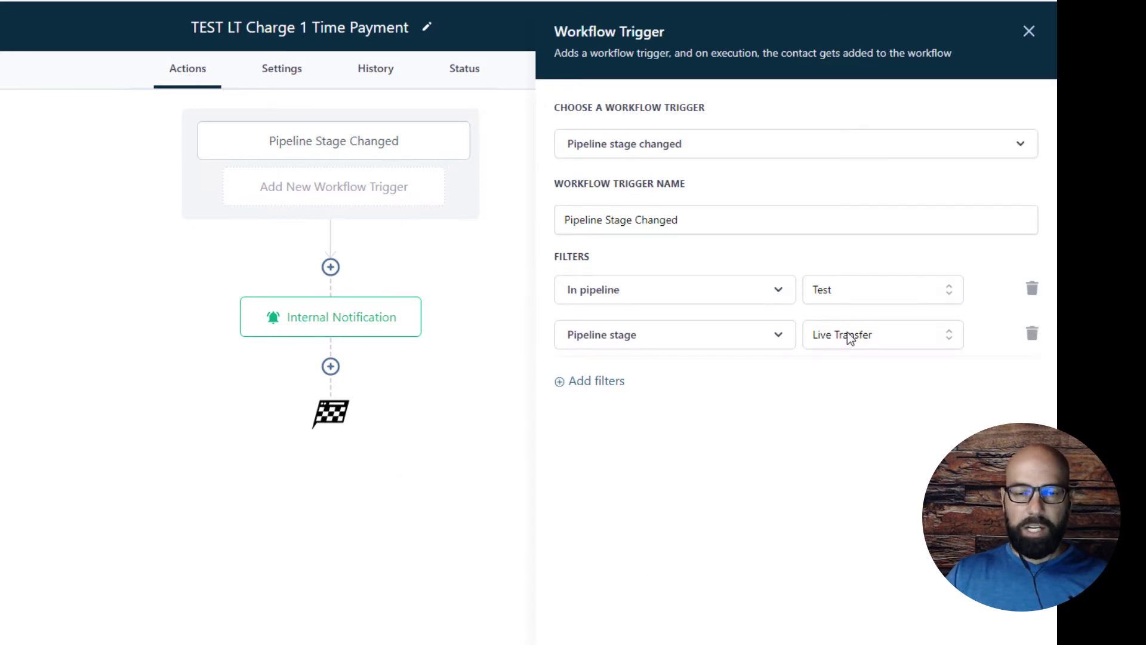
Step: Review the recipient and message of the Internal Notification action in the TEST LT Charge 1 Time Payment workflow
{"action": "left_click", "coordinate": [351, 321]}
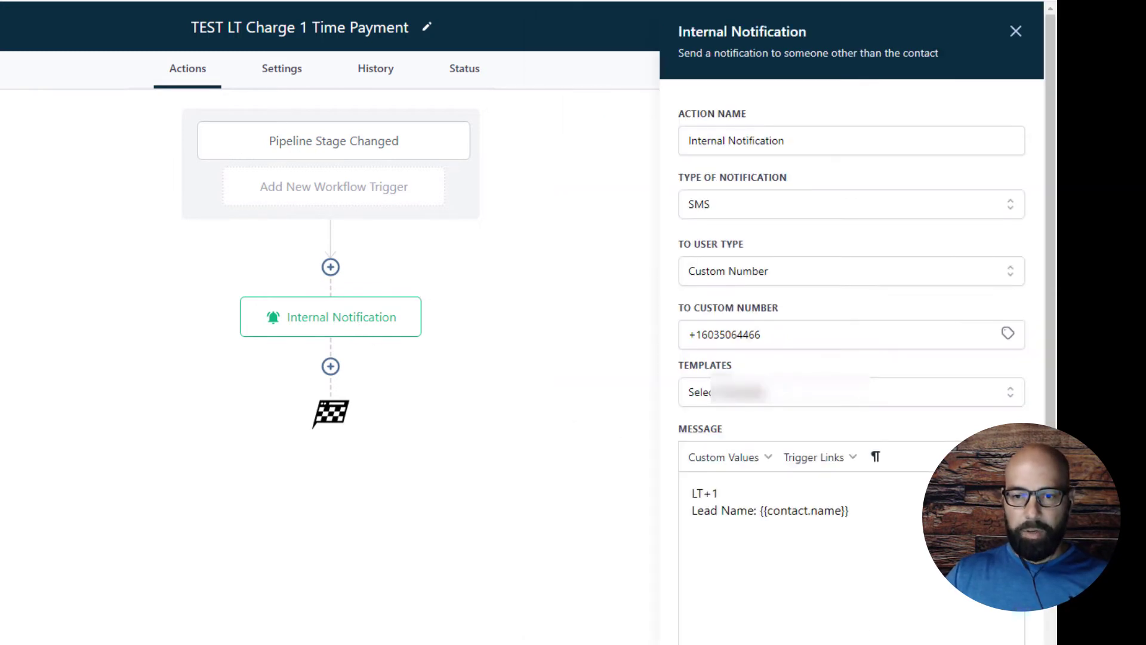
{"action": "left_click", "coordinate": [612, 543]}
{"action": "left_click", "coordinate": [371, 316]}
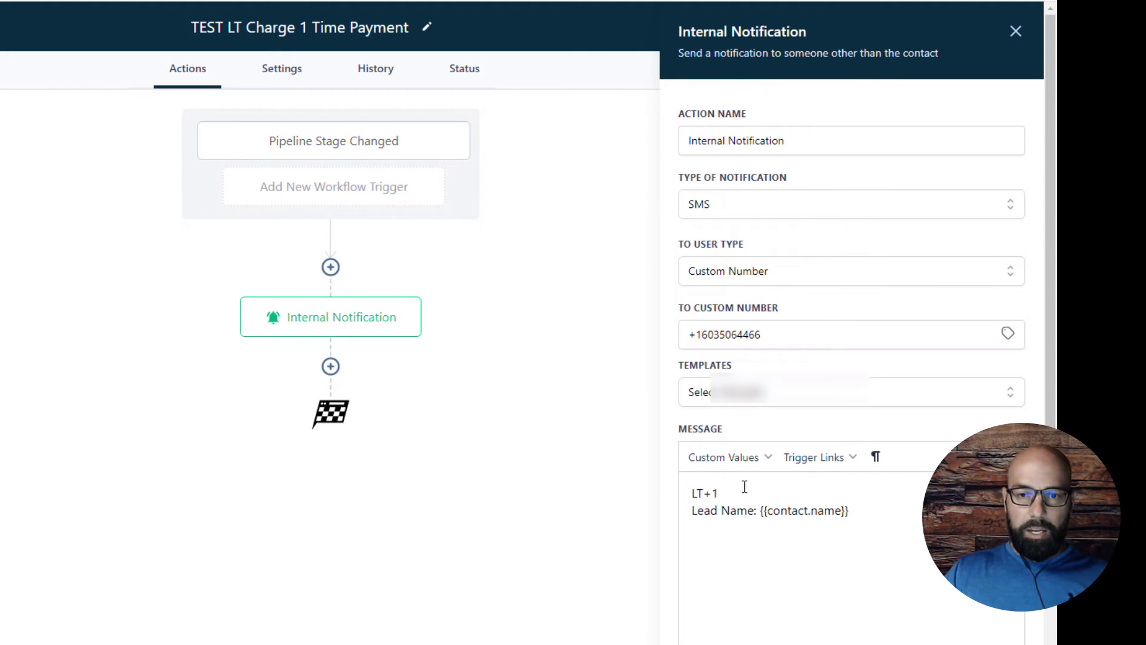
{"action": "left_click_drag", "start_coordinate": [744, 487], "coordinate": [689, 492]}
{"action": "left_click", "coordinate": [721, 512]}
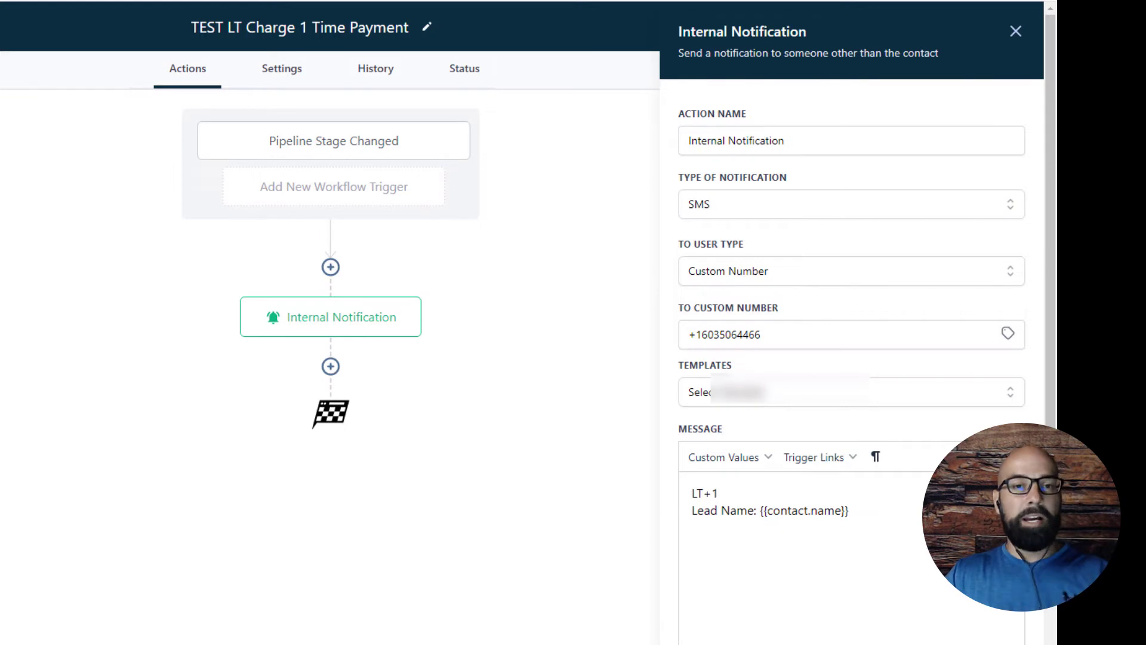
Step: In the TEST LT Auto Charge workflow, inspect the settings of the Customer Replied trigger and the Edit Conversation action
{"action": "left_click", "coordinate": [174, 1]}
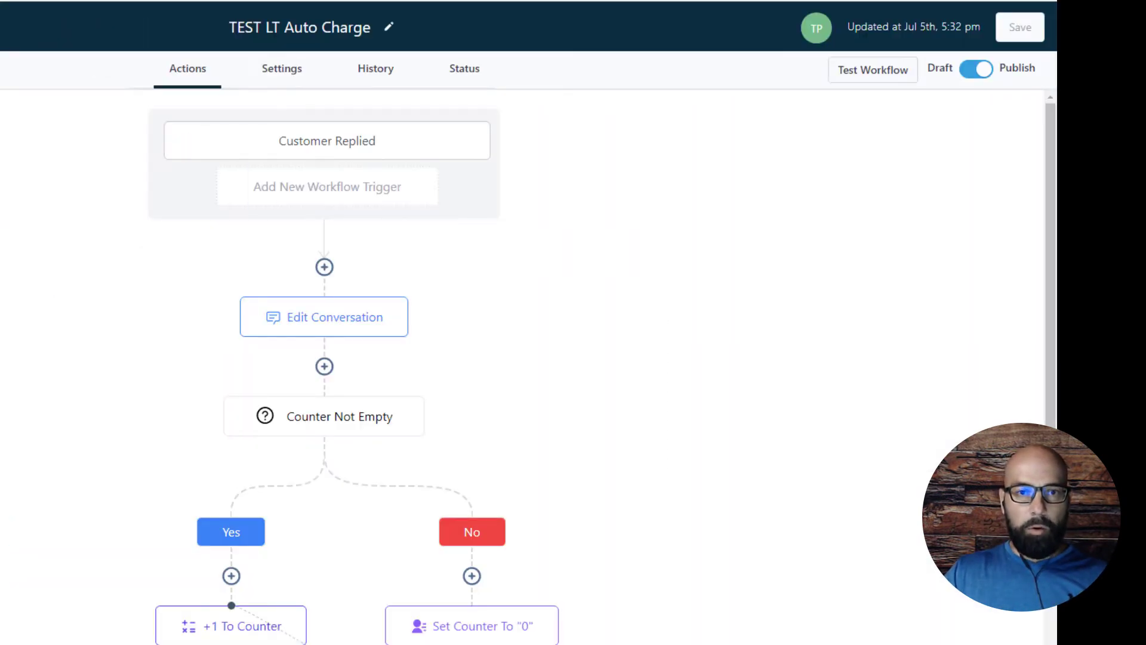
{"action": "left_click", "coordinate": [346, 147]}
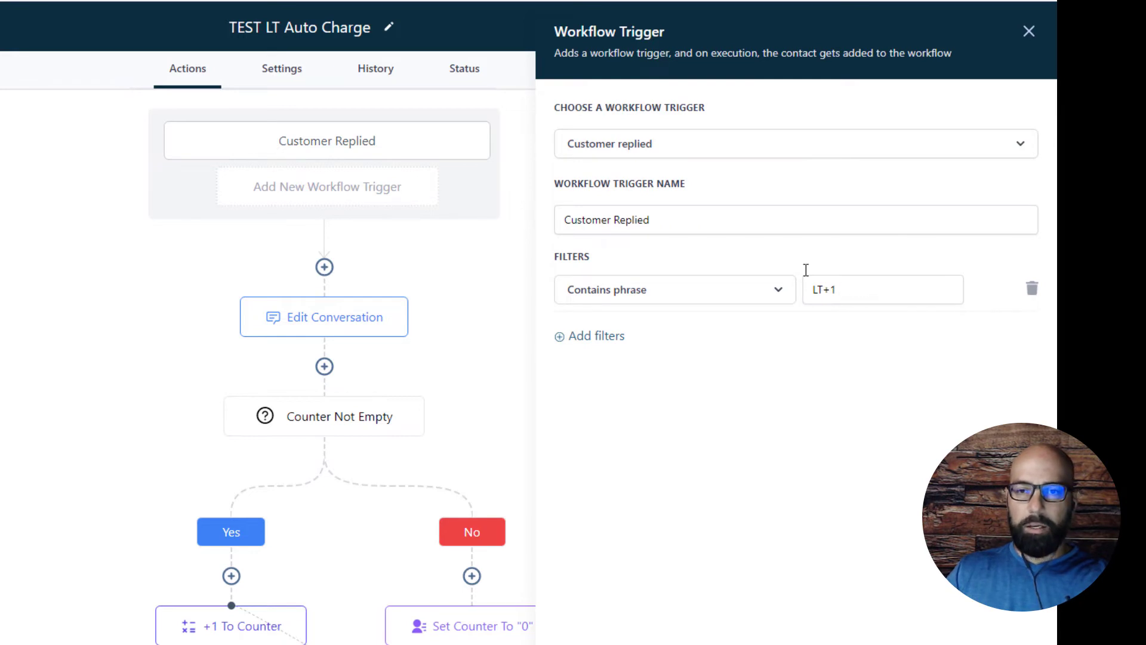
{"action": "left_click", "coordinate": [428, 316]}
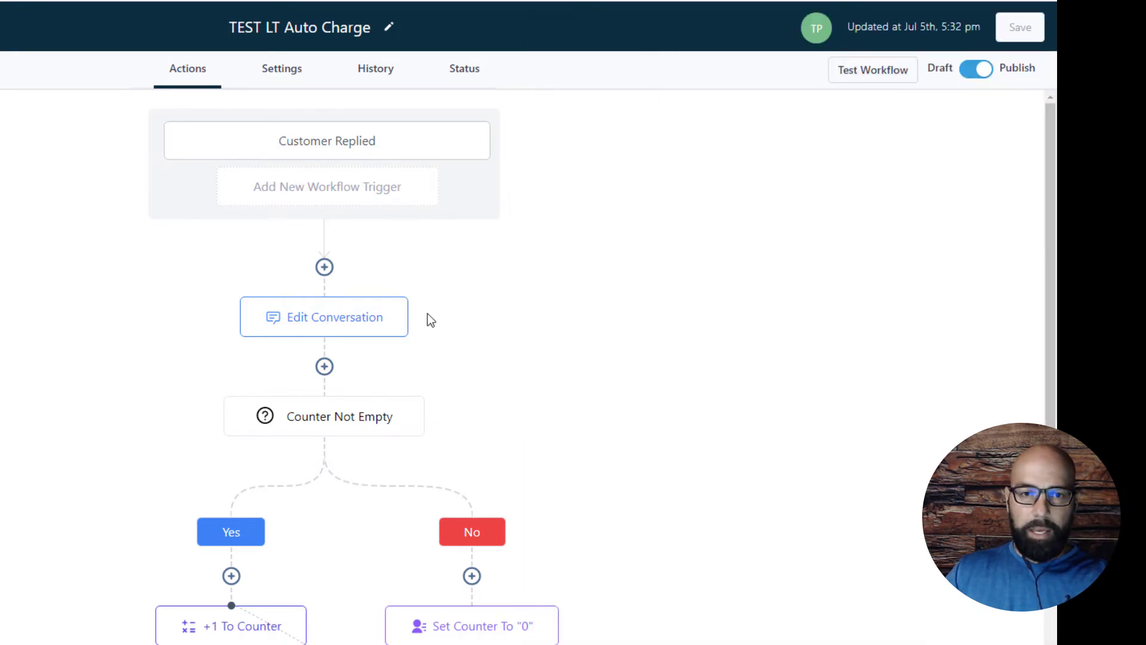
{"action": "left_click", "coordinate": [336, 326]}
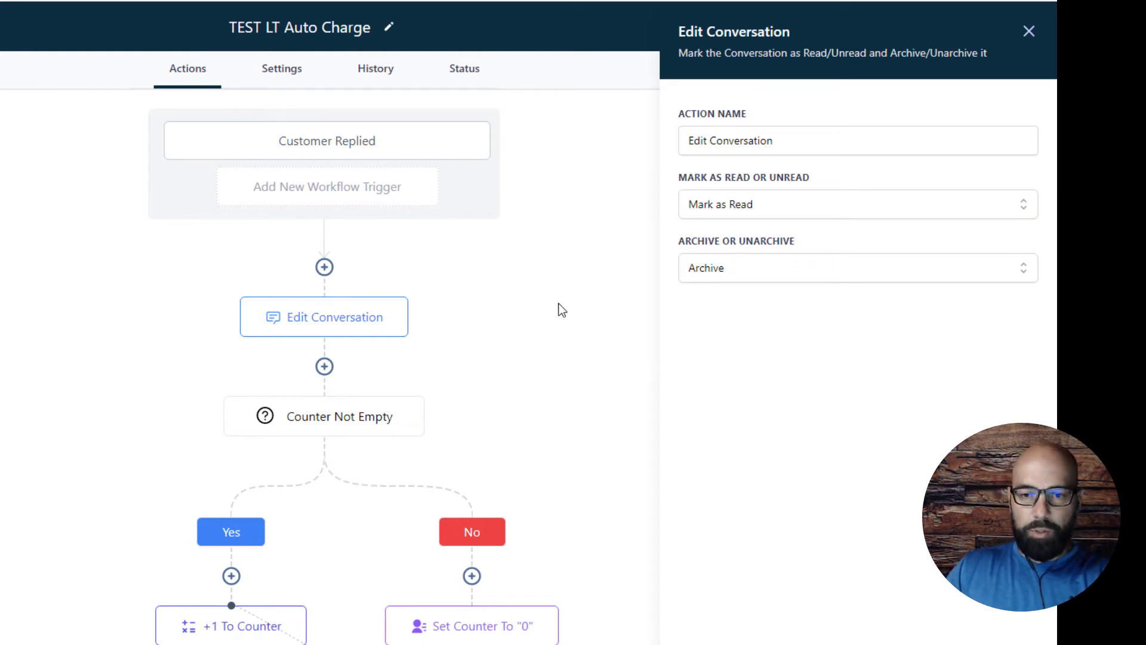
{"action": "left_click", "coordinate": [593, 369]}
Step: Examine the segment rule of the Counter Not Empty condition
{"action": "scroll", "coordinate": [618, 370], "scroll_direction": "down", "scroll_amount": 2}
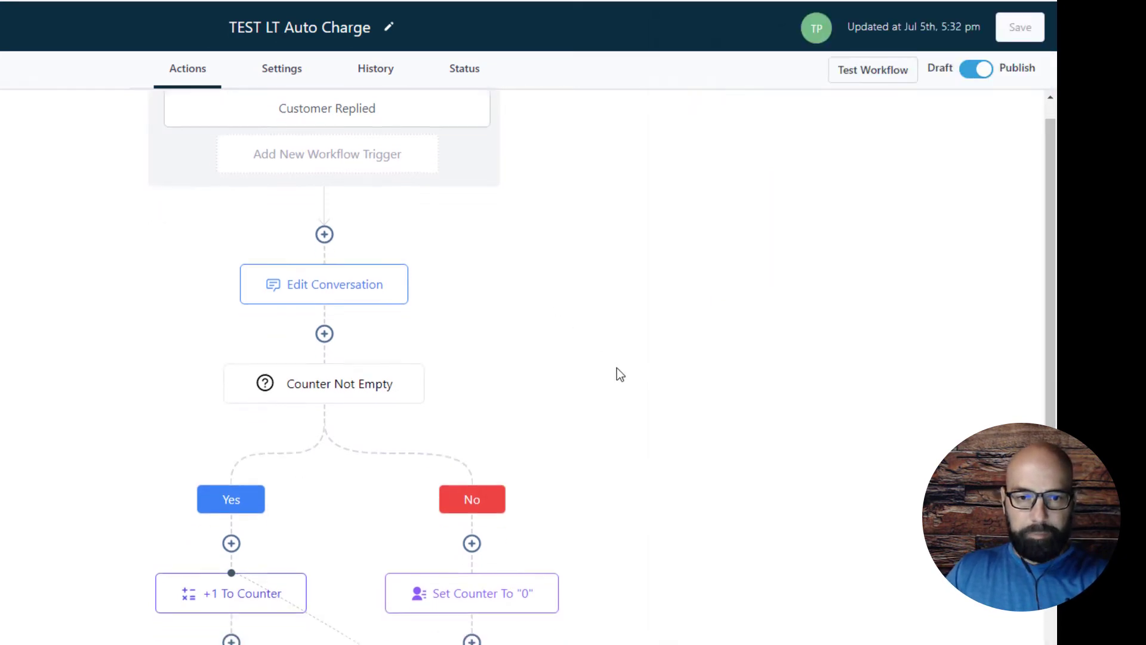
{"action": "left_click", "coordinate": [330, 265]}
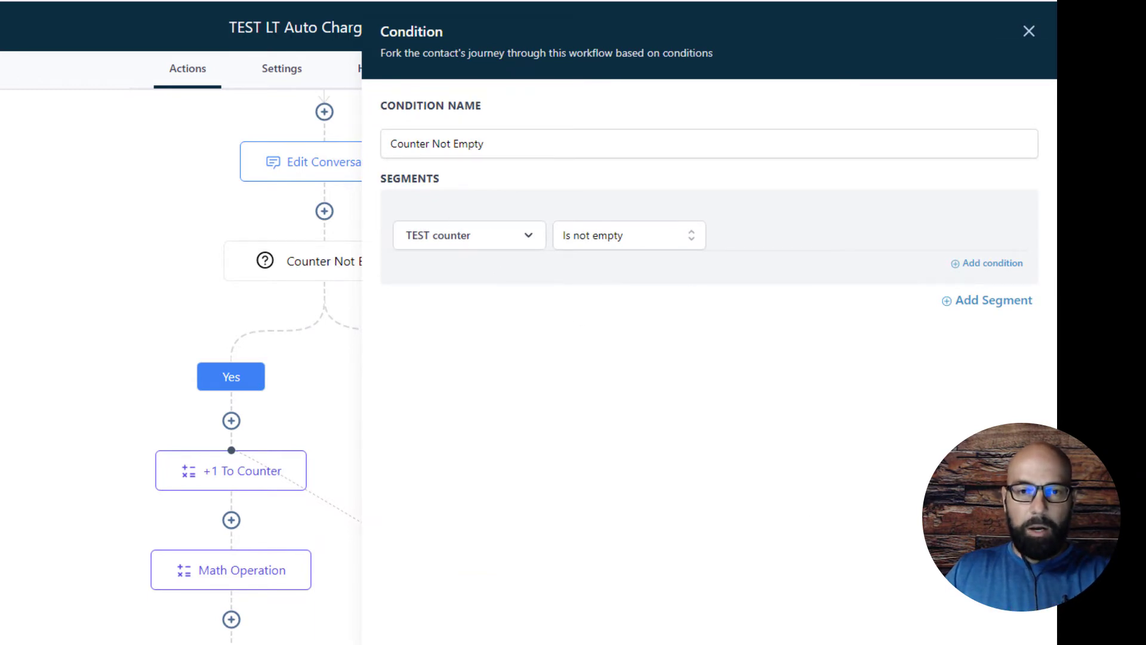
{"action": "left_click", "coordinate": [1029, 31]}
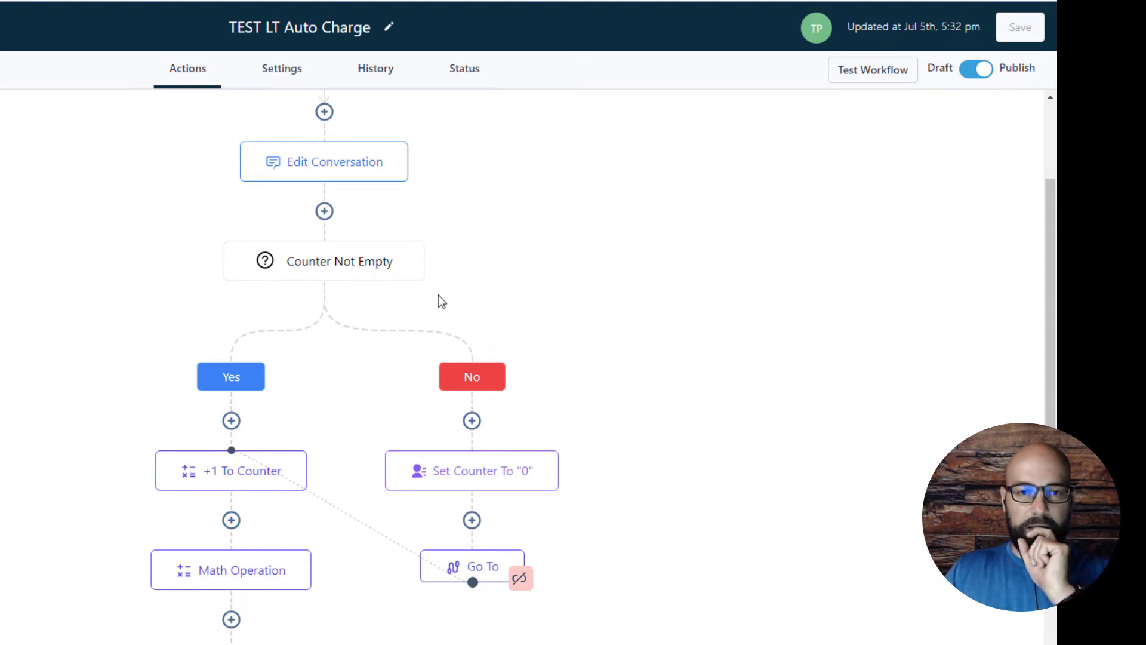
Step: Inspect the field settings of the Set Counter To "0" action and the +1 To Counter action
{"action": "left_click", "coordinate": [490, 483]}
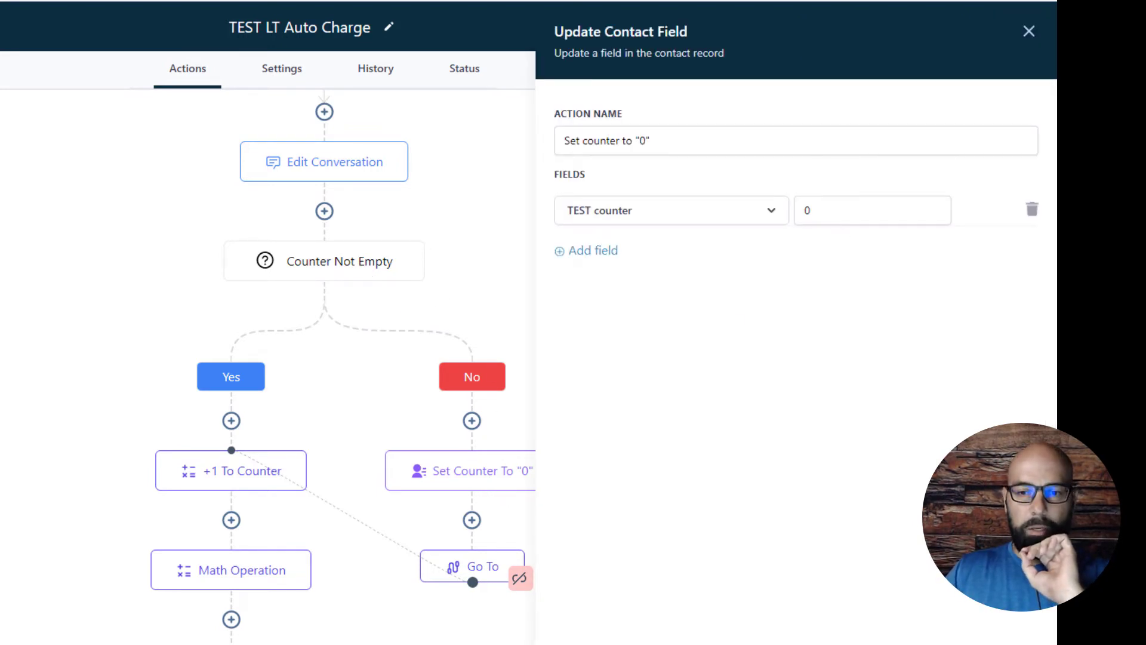
{"action": "left_click", "coordinate": [507, 567]}
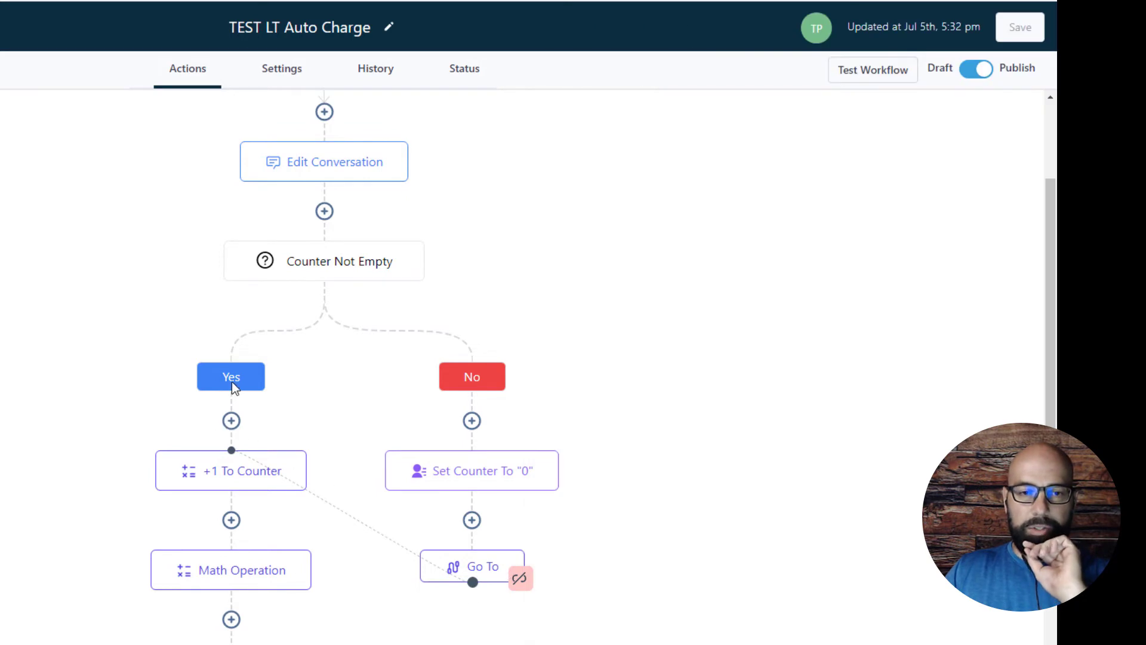
{"action": "scroll", "coordinate": [231, 386], "scroll_direction": "down", "scroll_amount": 3}
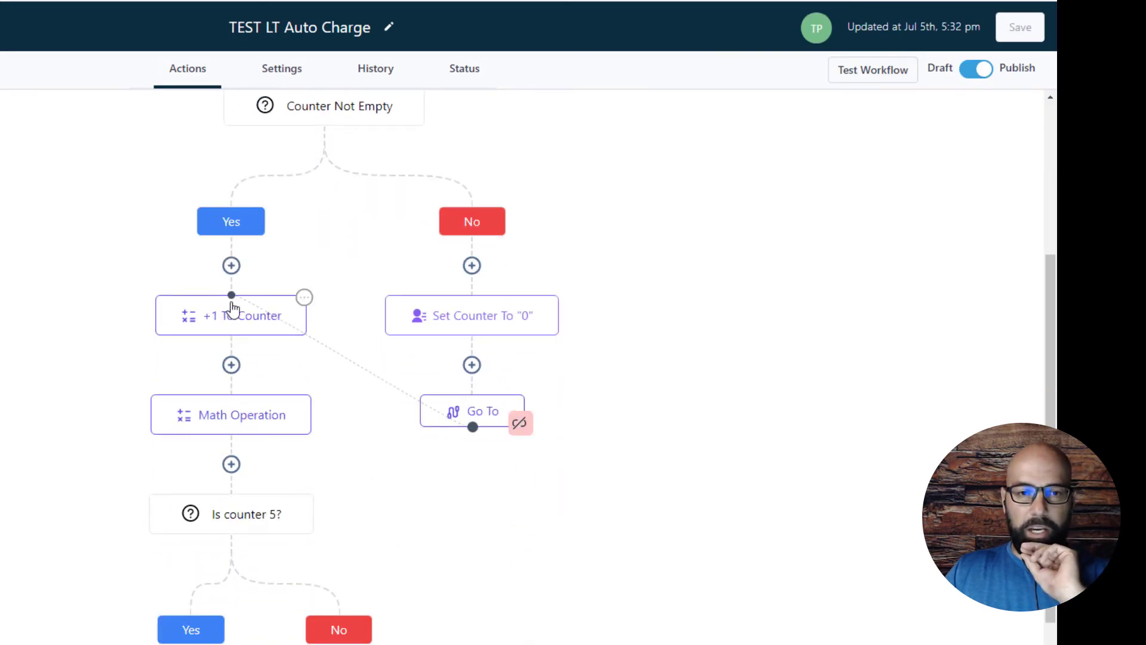
{"action": "left_click", "coordinate": [233, 309]}
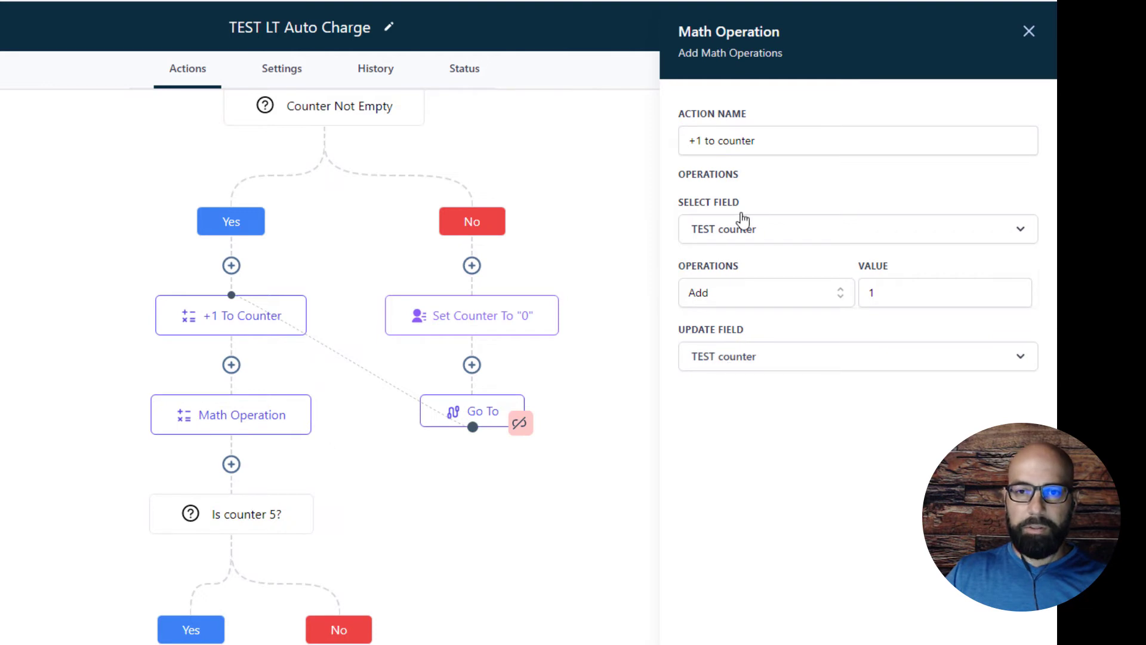
Step: Try to rename the Math Operation action below +1 To Counter as Total Counter
{"action": "left_click", "coordinate": [263, 420]}
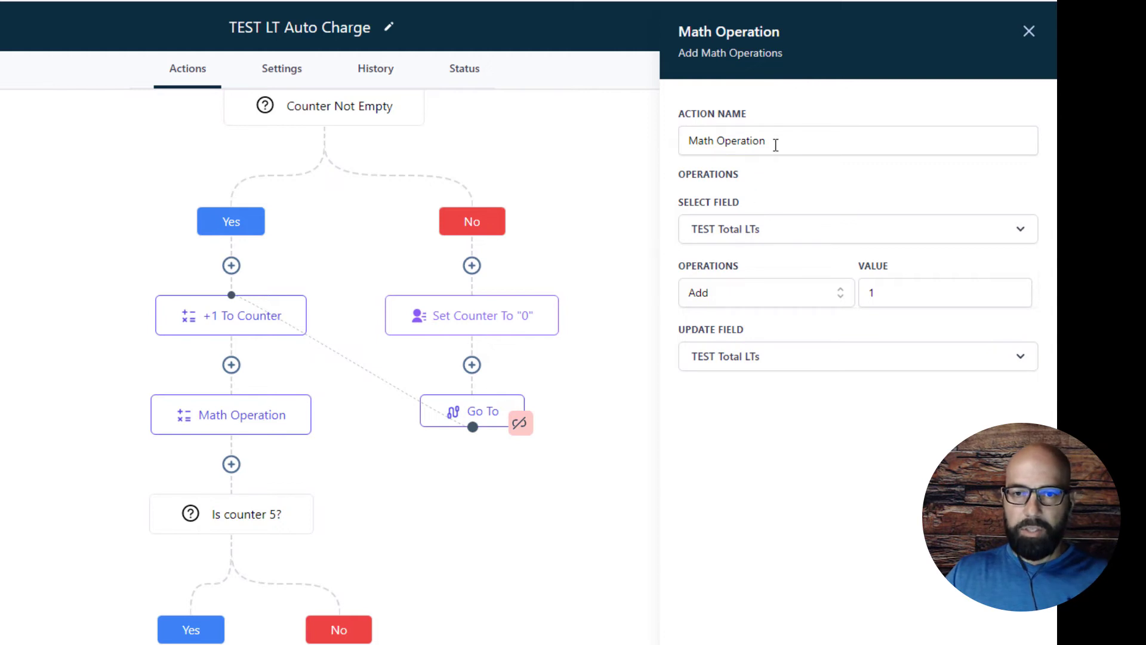
{"action": "left_click_drag", "start_coordinate": [786, 132], "coordinate": [619, 142]}
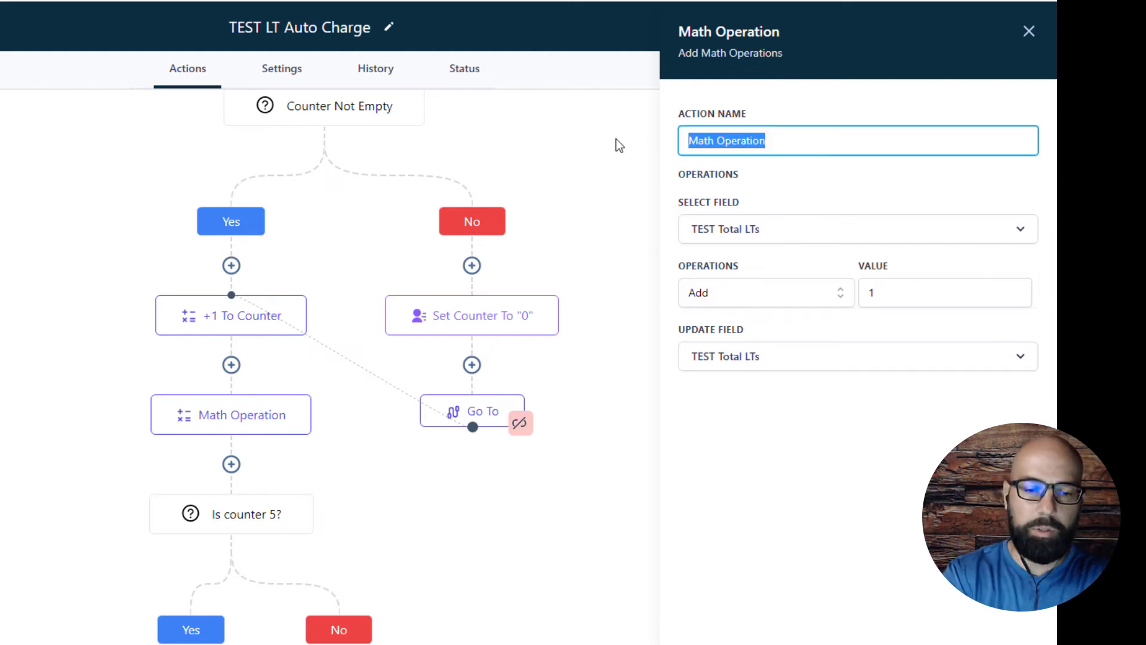
{"action": "type", "text": "Total Counter"}
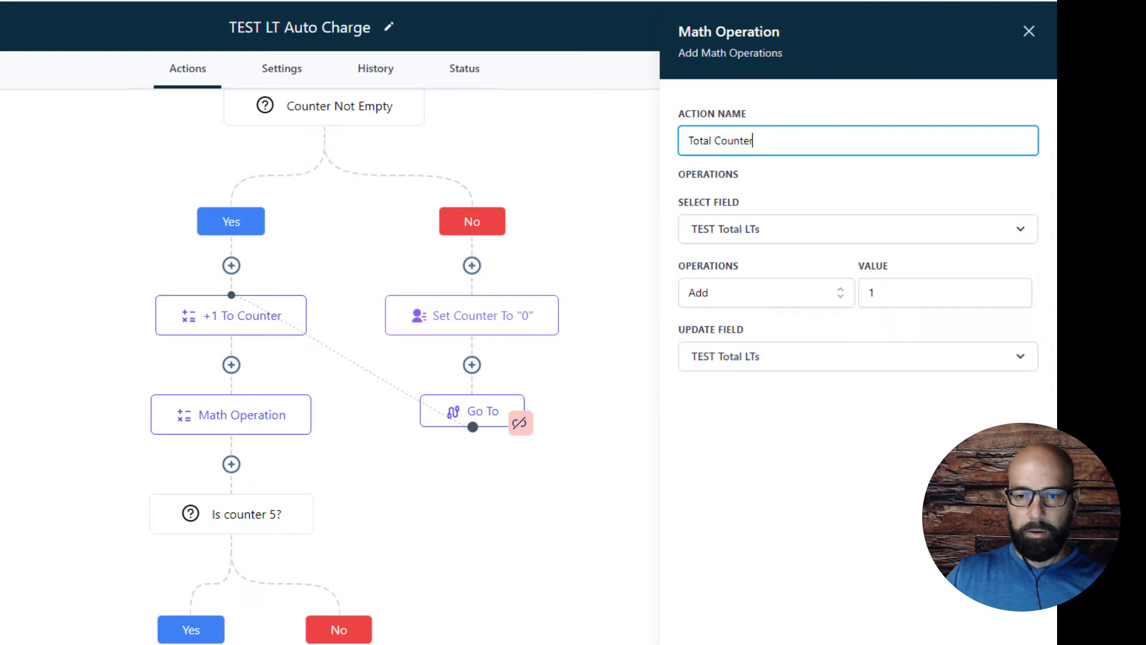
{"action": "left_click", "coordinate": [979, 640]}
Step: Examine the segment rule of the "Is counter 5?" condition
{"action": "scroll", "coordinate": [447, 495], "scroll_direction": "down", "scroll_amount": 3}
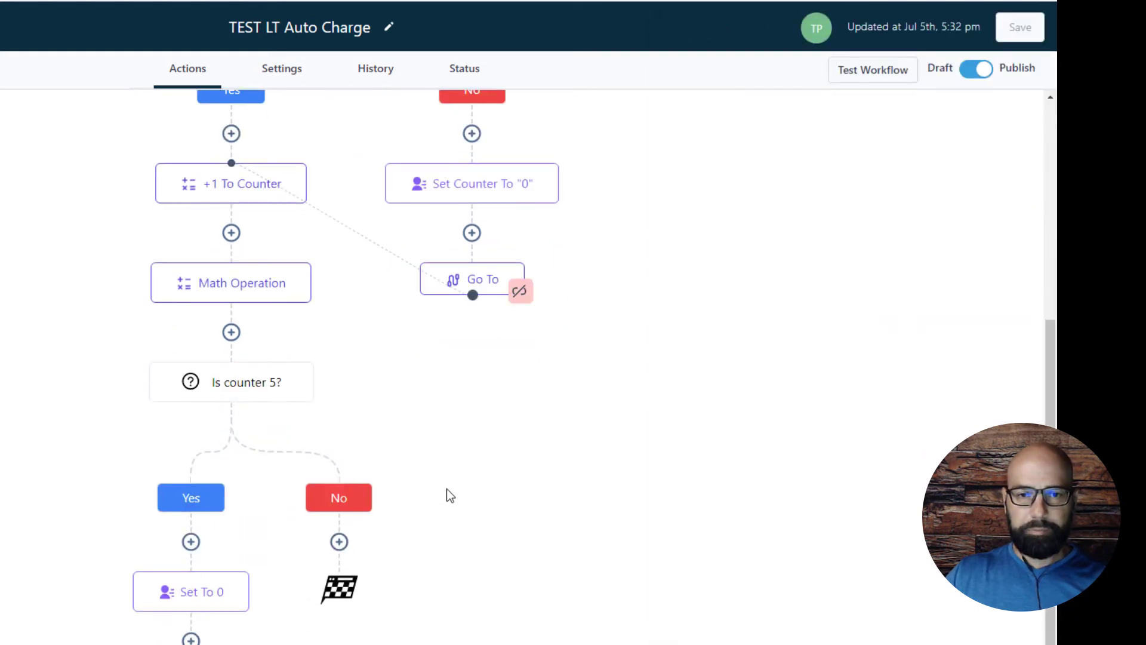
{"action": "mouse_move", "coordinate": [233, 328]}
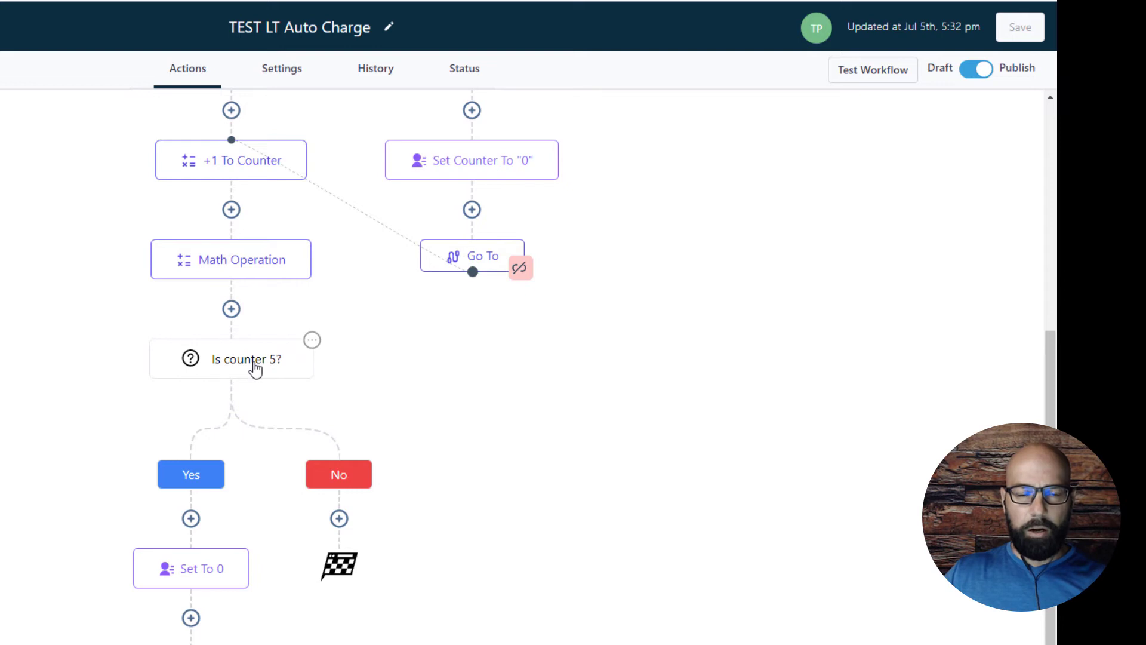
{"action": "left_click", "coordinate": [254, 367]}
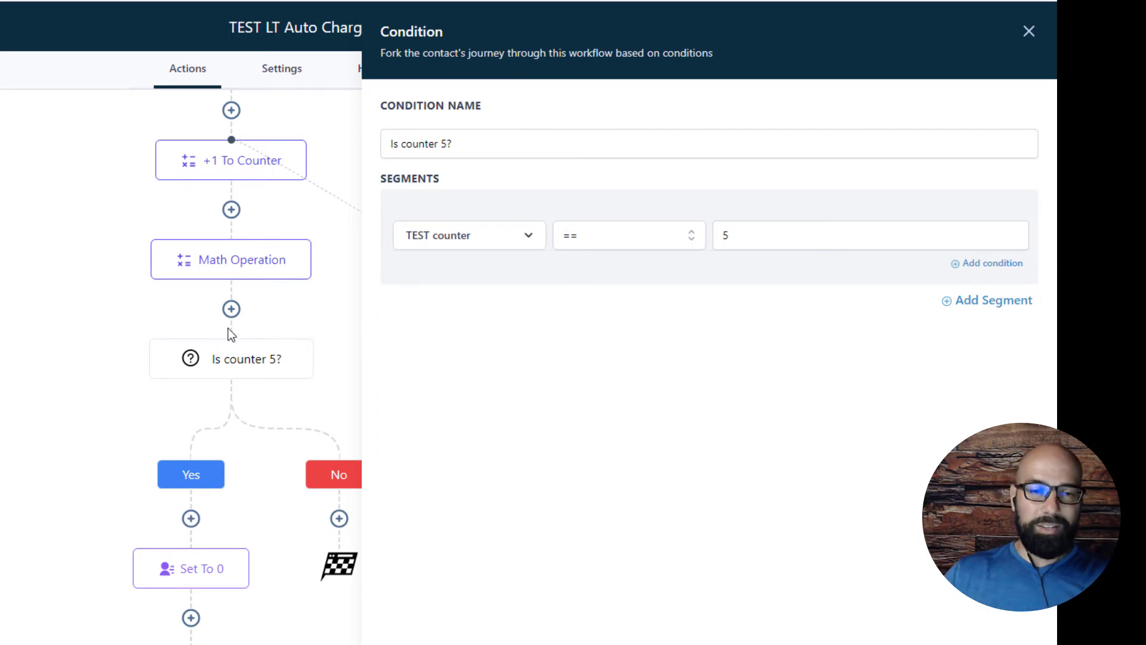
{"action": "mouse_move", "coordinate": [236, 361]}
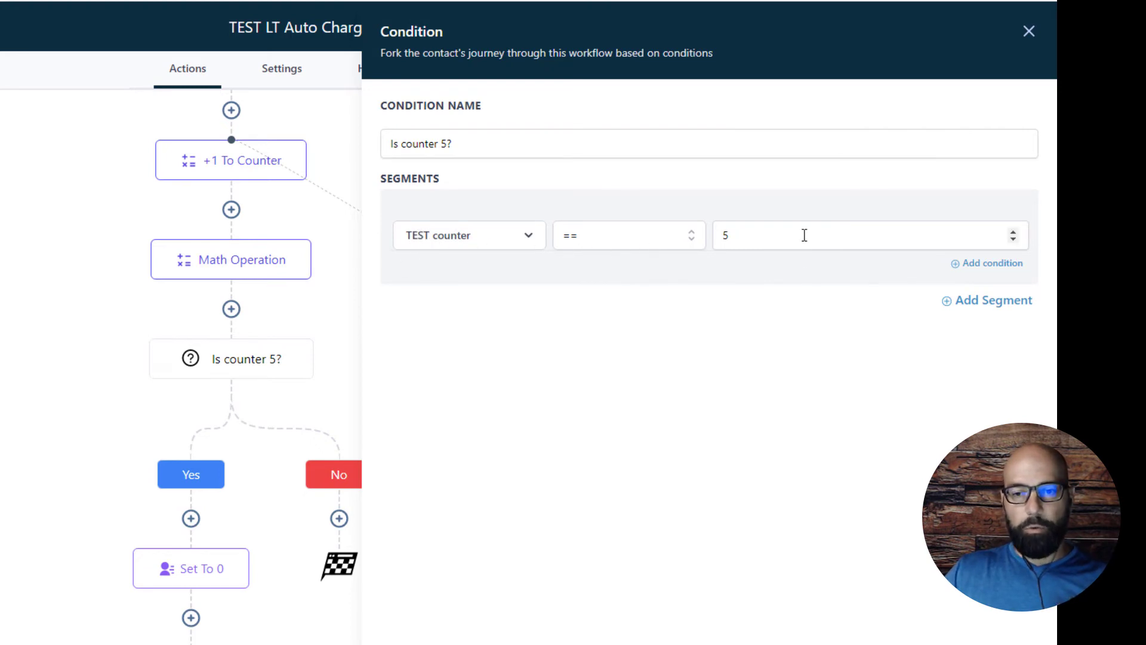
{"action": "left_click", "coordinate": [1029, 31]}
Step: Inspect the contact field update in the Set To 0 action on the Yes branch of "Is counter 5?"
{"action": "scroll", "coordinate": [400, 431], "scroll_direction": "down", "scroll_amount": 3}
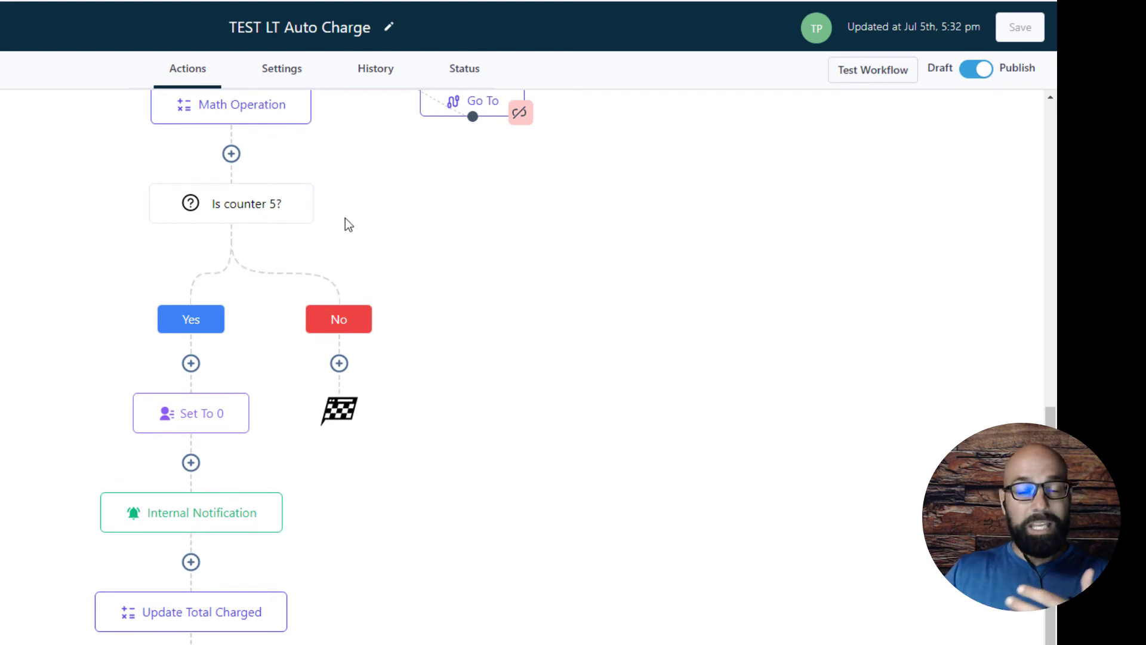
{"action": "left_click", "coordinate": [212, 413]}
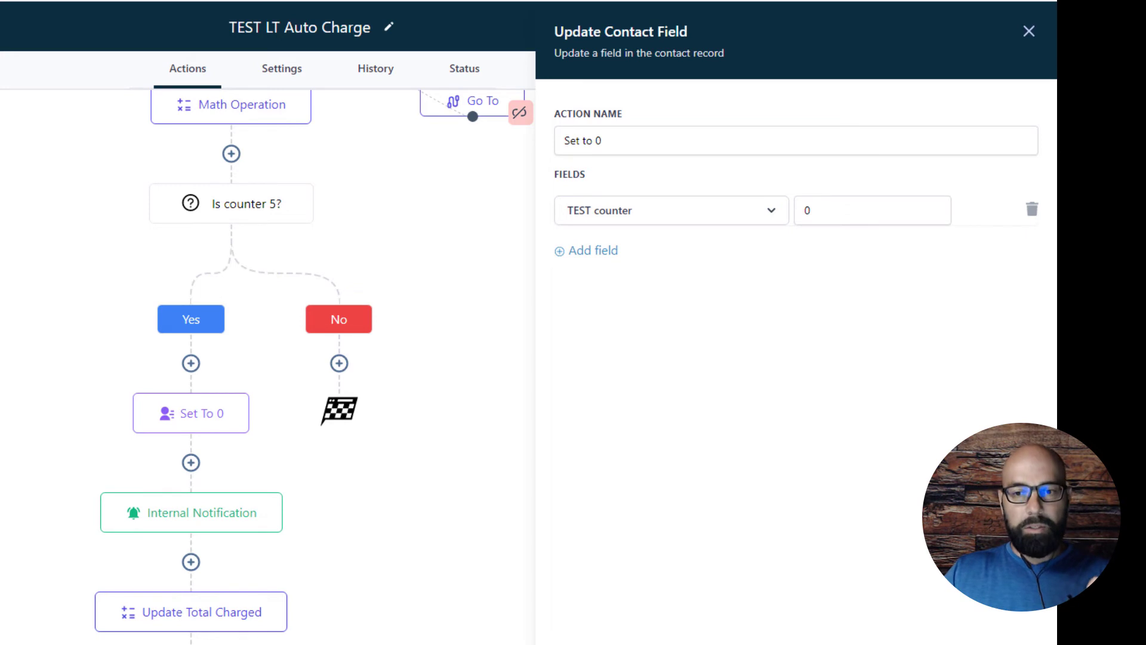
{"action": "left_click", "coordinate": [289, 476]}
Step: Review the Internal Notification and Update Total Charged actions that follow Set To 0
{"action": "scroll", "coordinate": [281, 471], "scroll_direction": "down", "scroll_amount": 2}
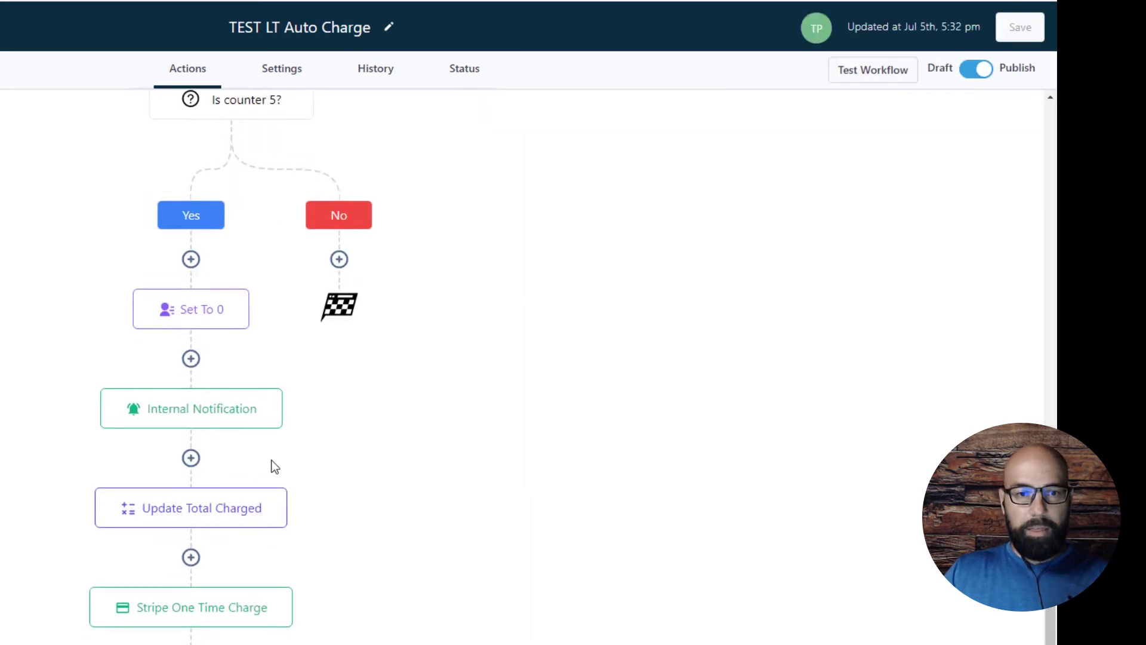
{"action": "left_click", "coordinate": [232, 412]}
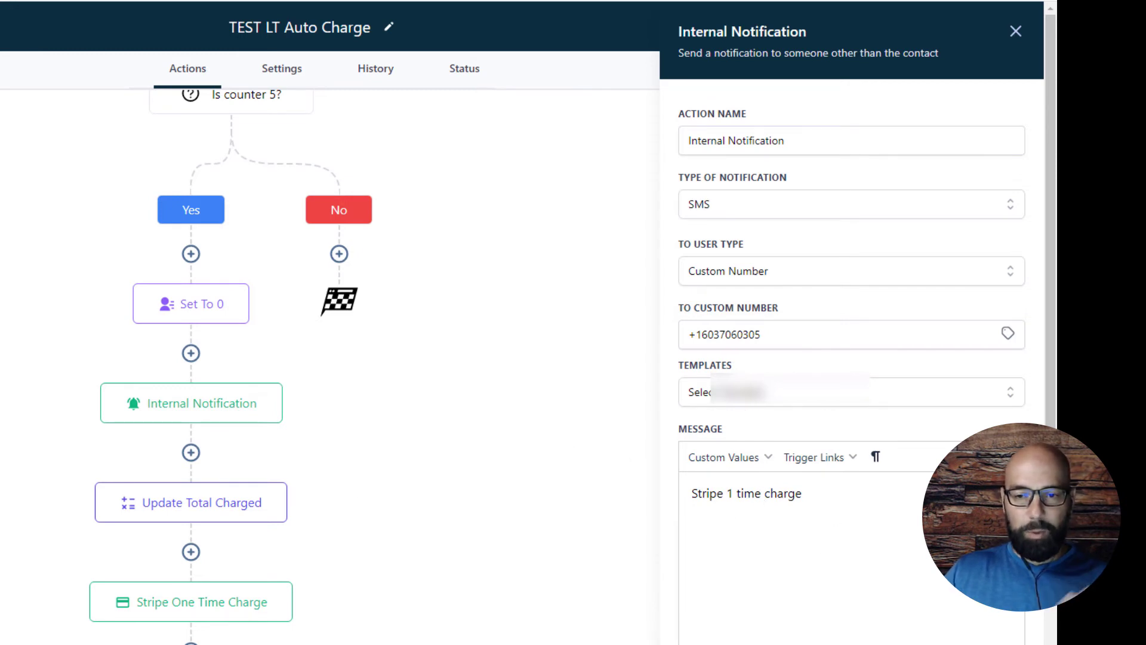
{"action": "left_click", "coordinate": [624, 624]}
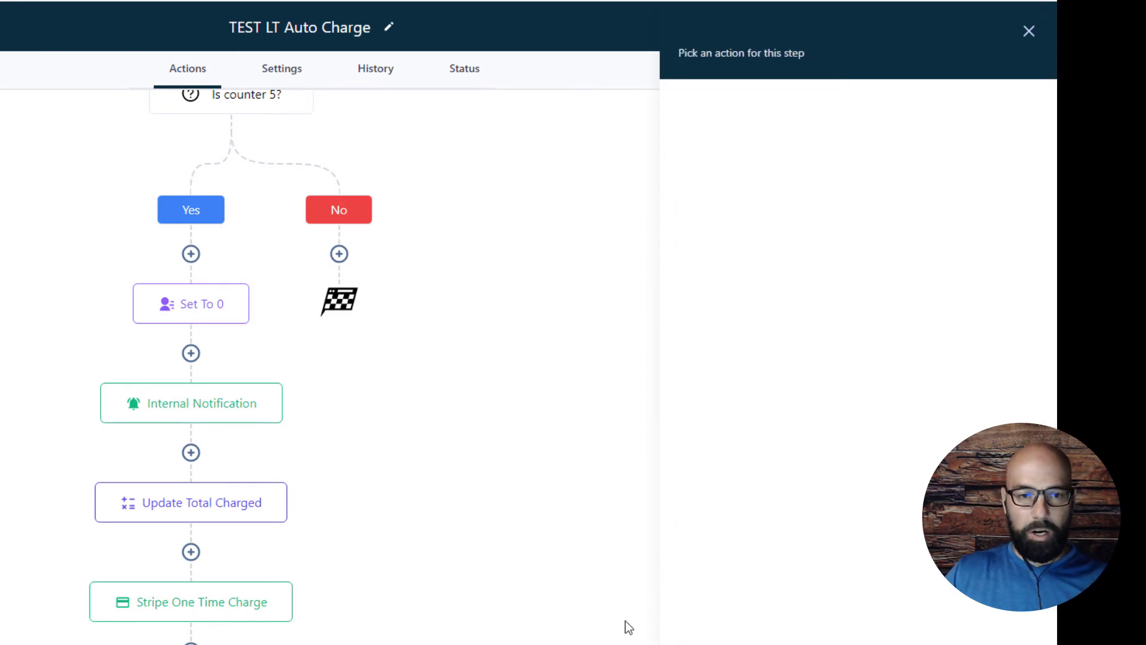
{"action": "left_click", "coordinate": [235, 512]}
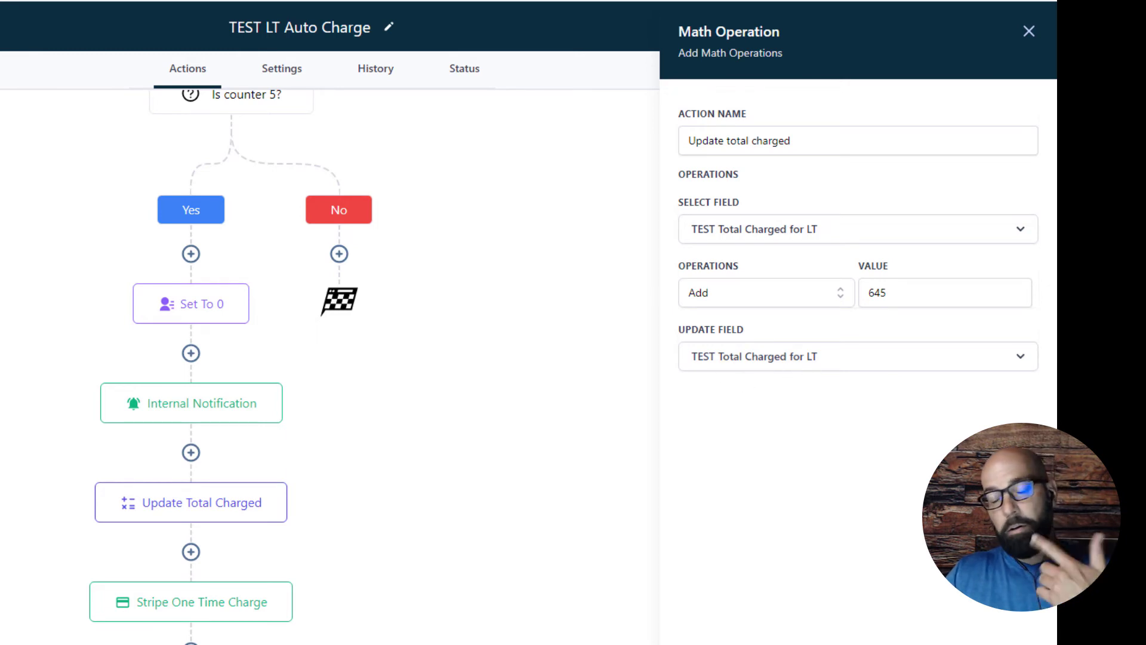
{"action": "left_click", "coordinate": [914, 643]}
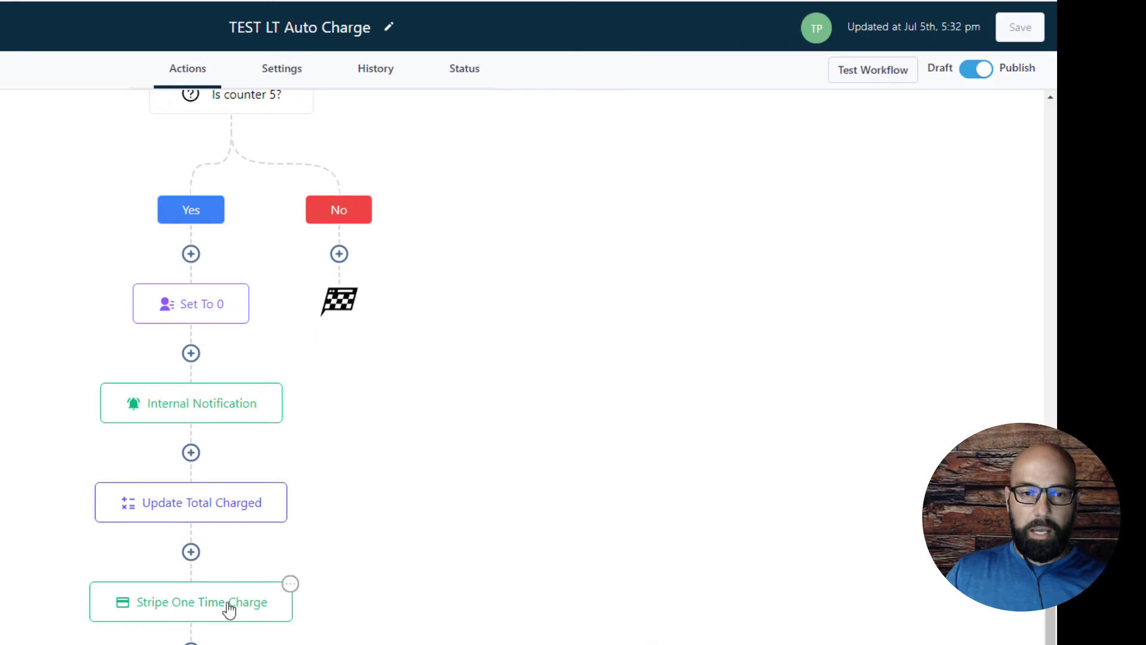
Step: Review the Stripe One Time Charge action, checking its customer ID variable, description, amount and currency
{"action": "left_click", "coordinate": [209, 603]}
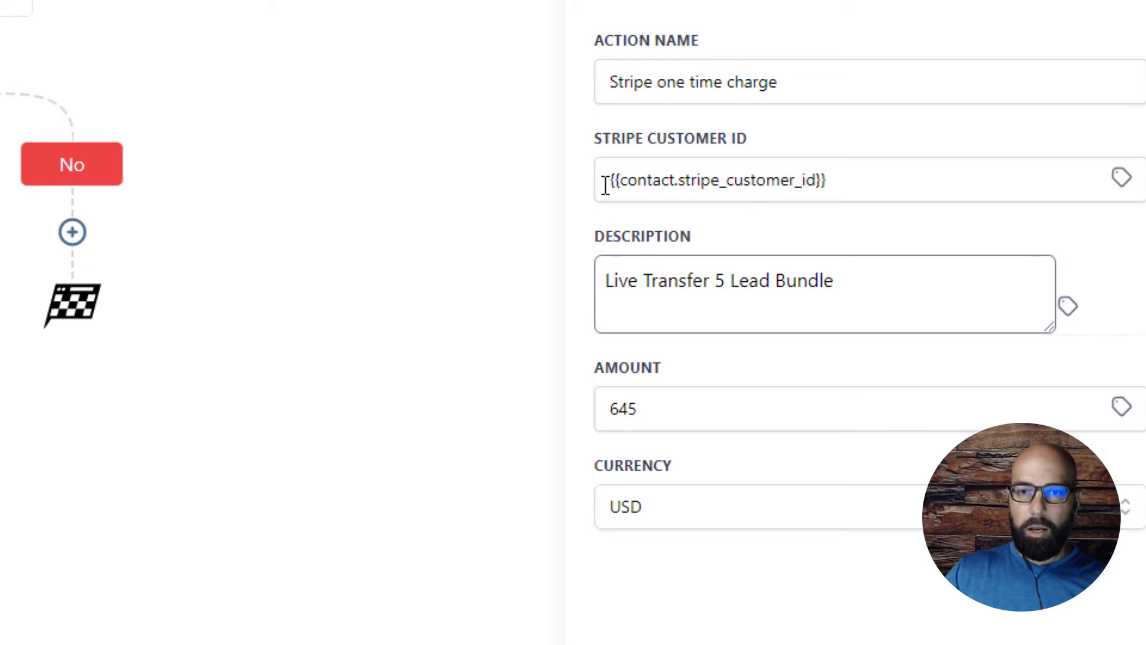
{"action": "left_click_drag", "start_coordinate": [605, 181], "coordinate": [523, 180]}
{"action": "left_click", "coordinate": [884, 202]}
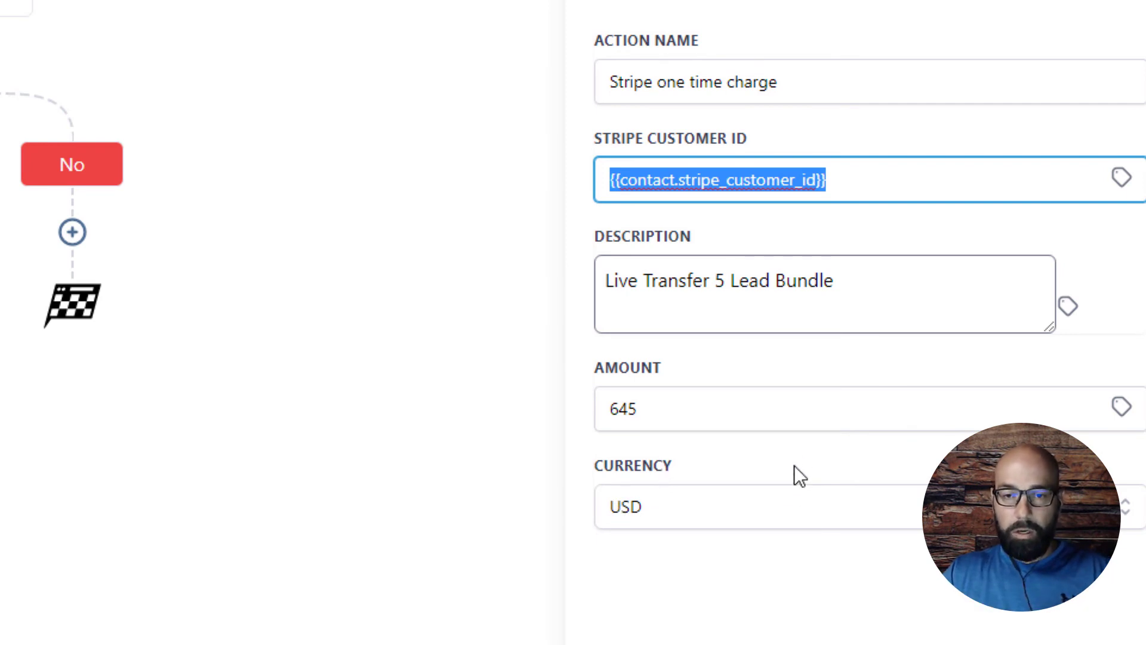
{"action": "left_click", "coordinate": [862, 299]}
{"action": "left_click_drag", "start_coordinate": [896, 284], "coordinate": [584, 280]}
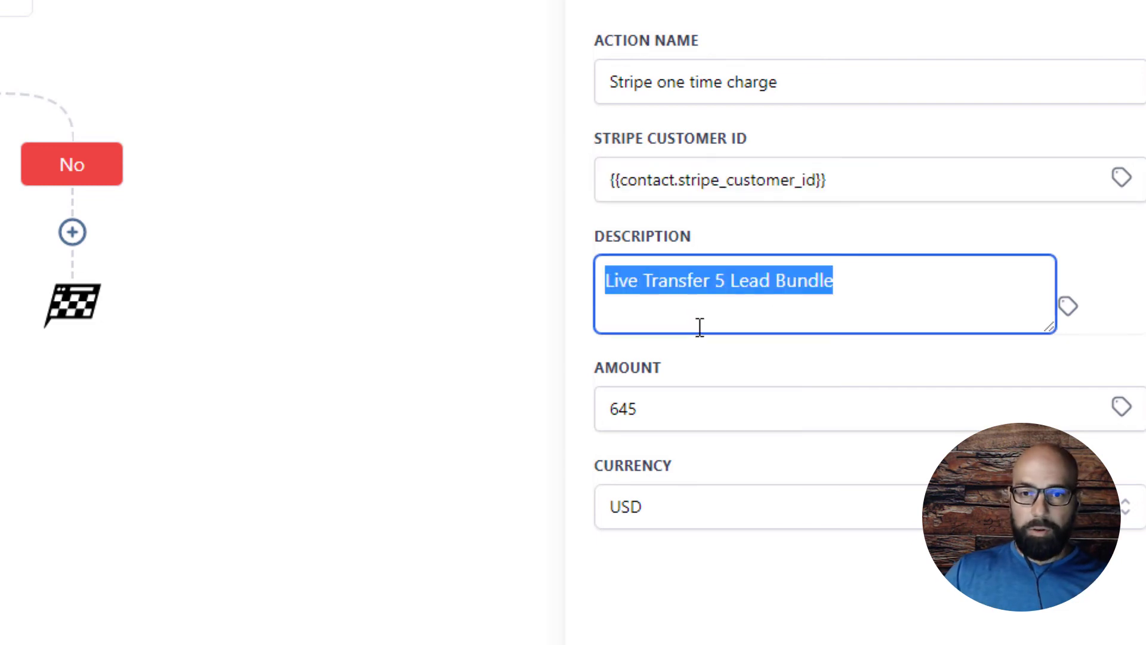
{"action": "left_click", "coordinate": [749, 281]}
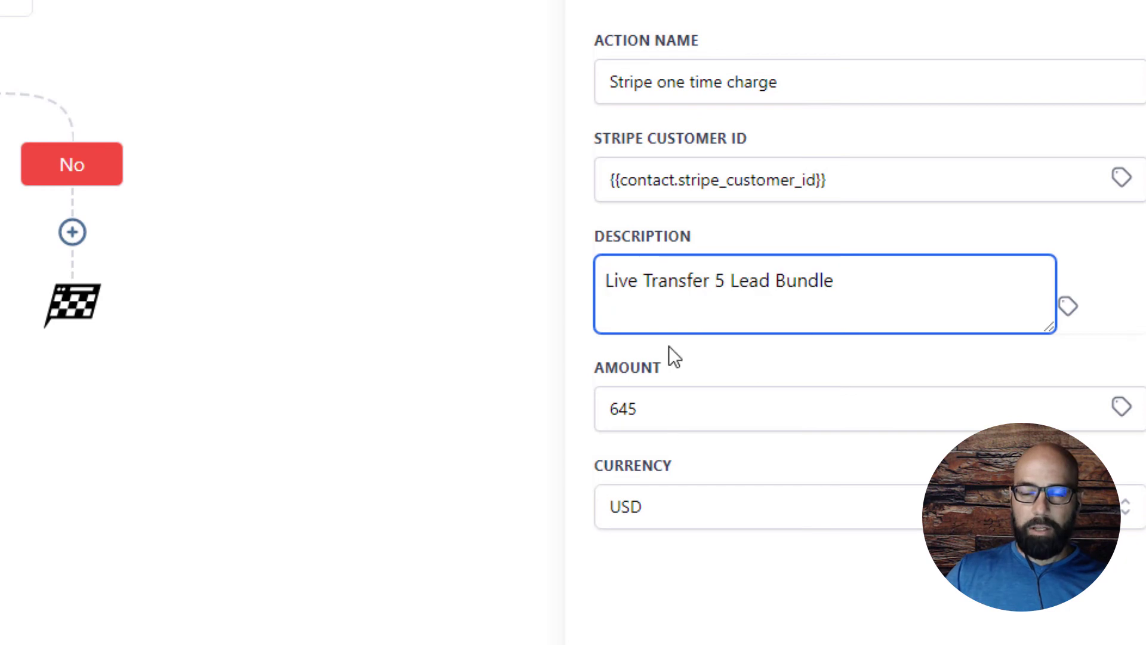
{"action": "left_click", "coordinate": [966, 642]}
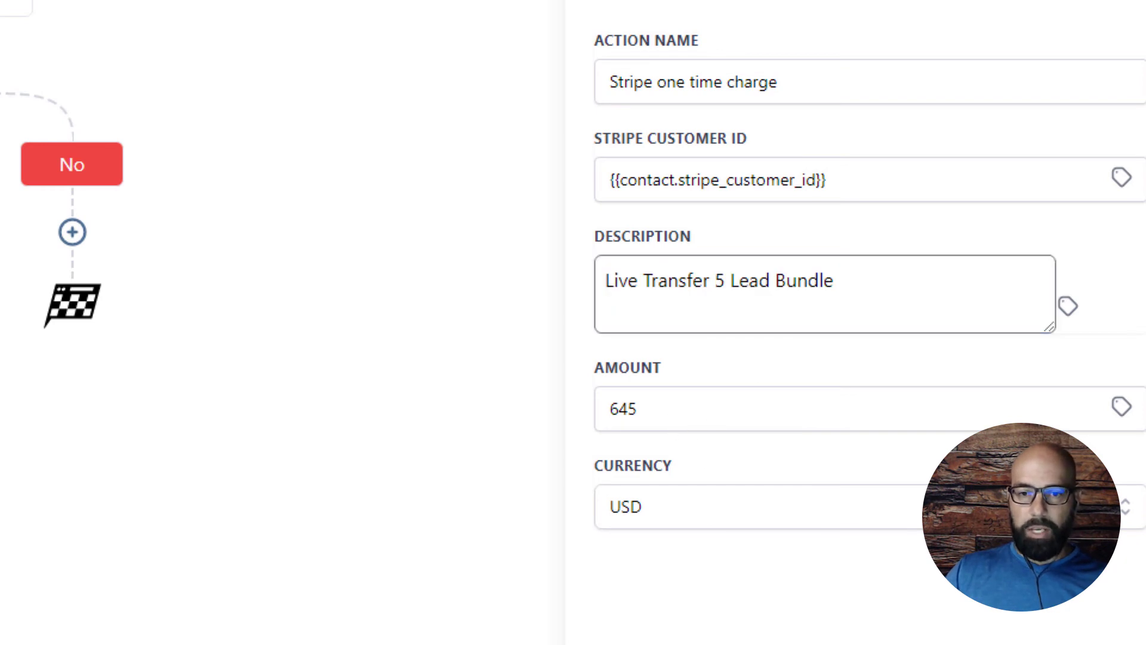